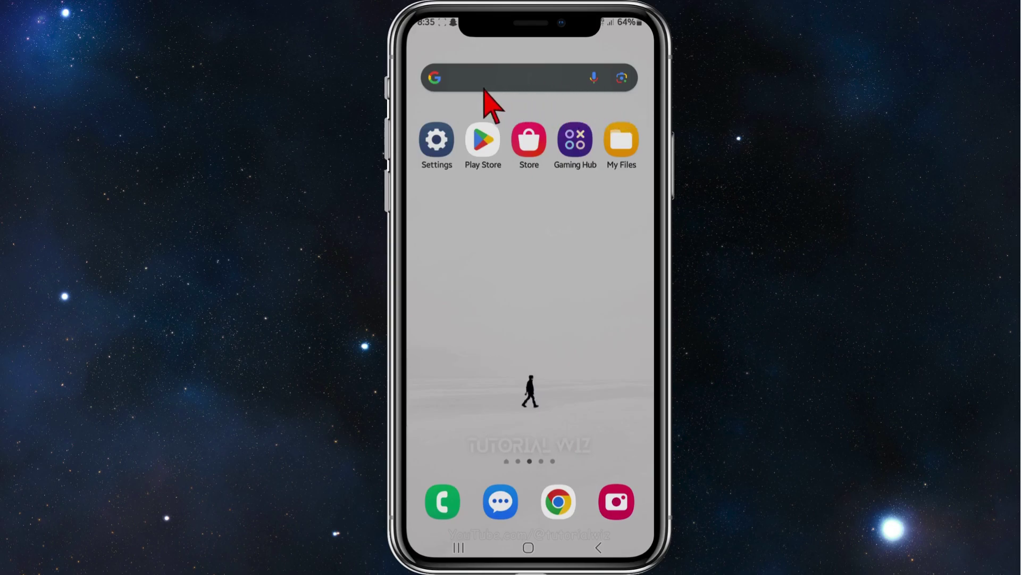
Delete the Google search bar widget using Remove from its pop-up menu
{"action": "left_click", "coordinate": [527, 97]}
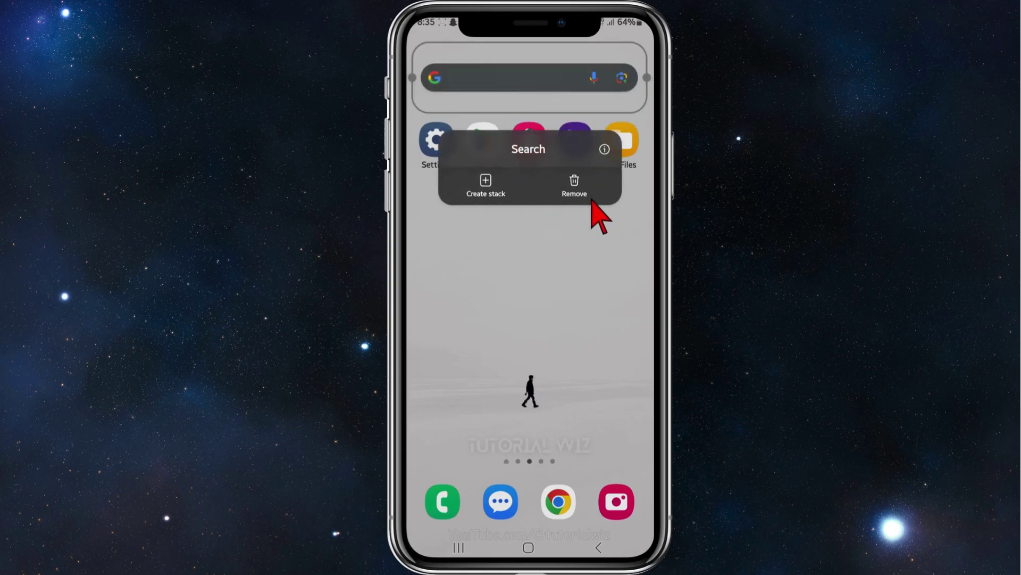
{"action": "left_click", "coordinate": [574, 185]}
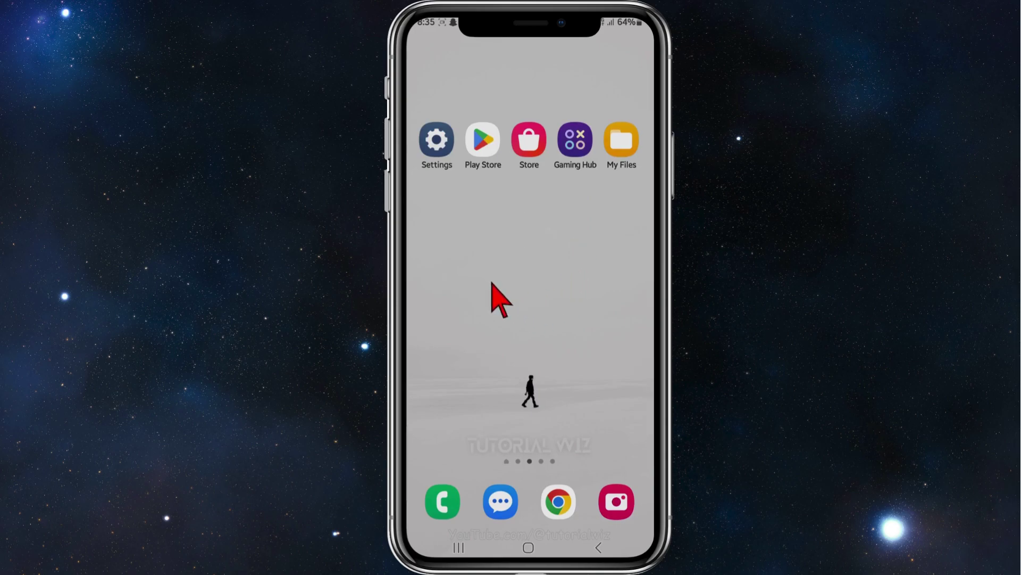
Open the Widgets picker from home edit mode and expand Google's widget list
{"action": "left_click", "coordinate": [555, 253]}
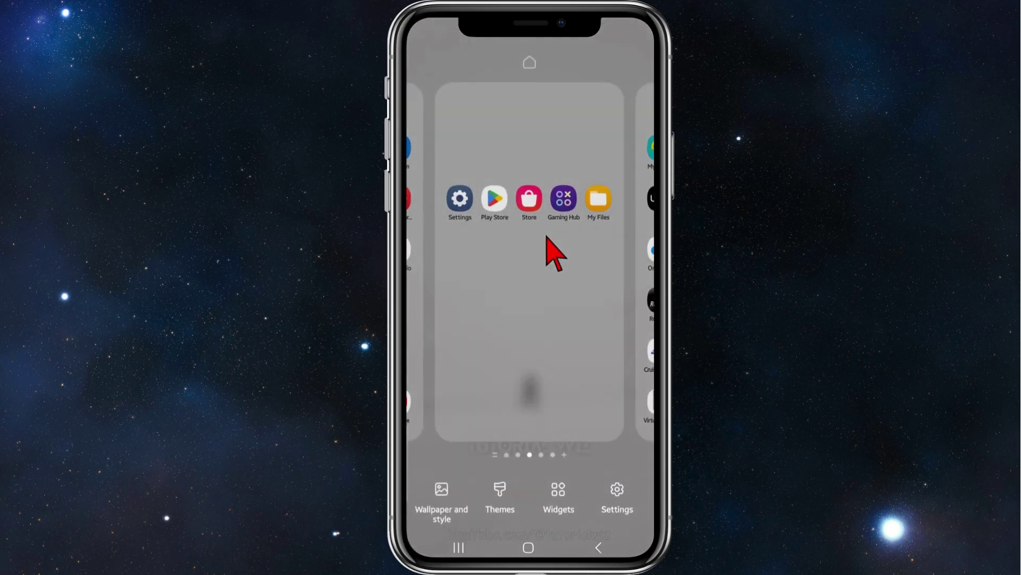
{"action": "left_click", "coordinate": [559, 494]}
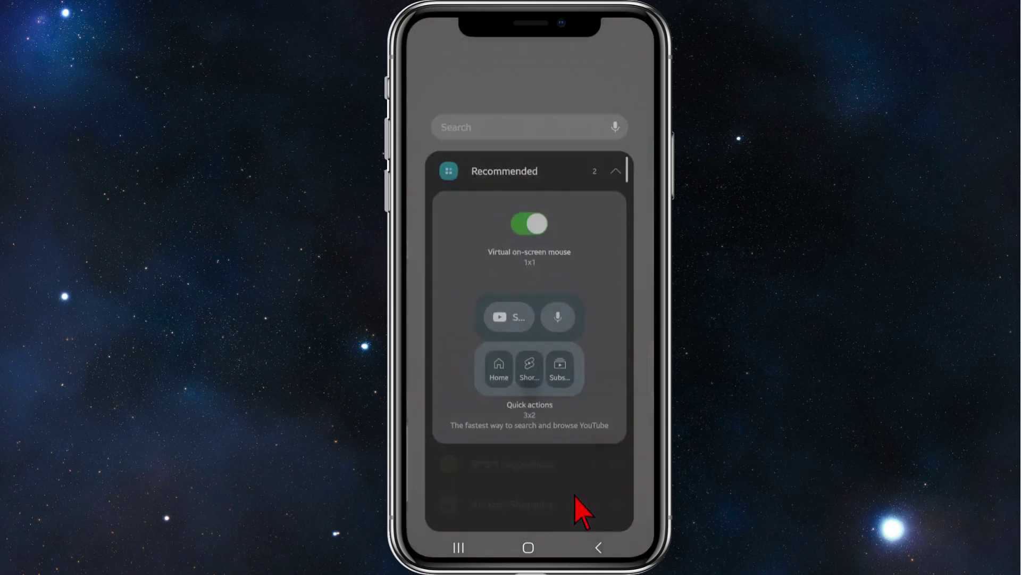
{"action": "scroll", "coordinate": [575, 443], "scroll_direction": "down", "scroll_amount": 8}
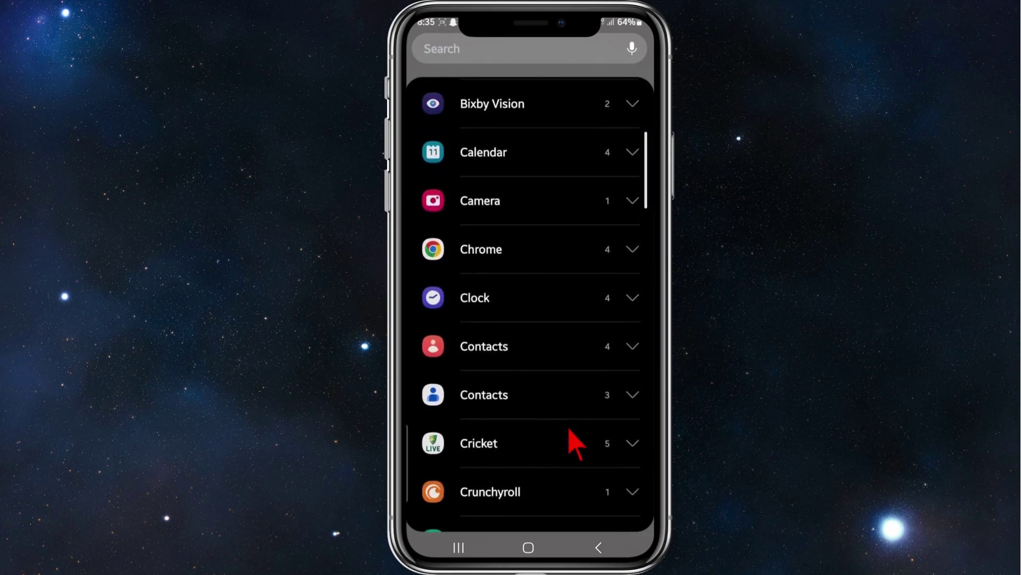
{"action": "scroll", "coordinate": [575, 443], "scroll_direction": "down", "scroll_amount": 3}
{"action": "scroll", "coordinate": [575, 444], "scroll_direction": "down", "scroll_amount": 3}
{"action": "scroll", "coordinate": [575, 443], "scroll_direction": "down", "scroll_amount": 2}
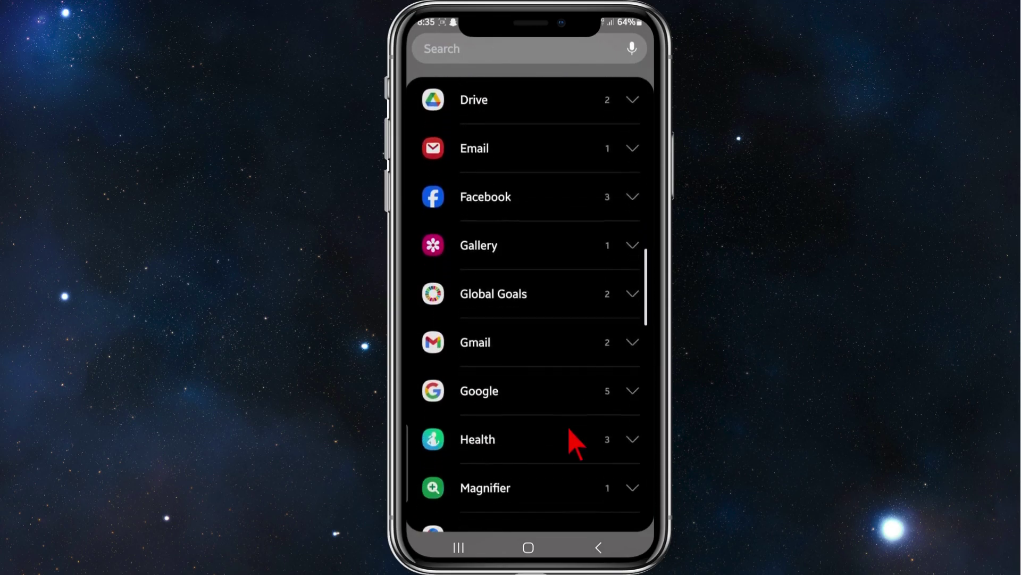
{"action": "left_click", "coordinate": [588, 400]}
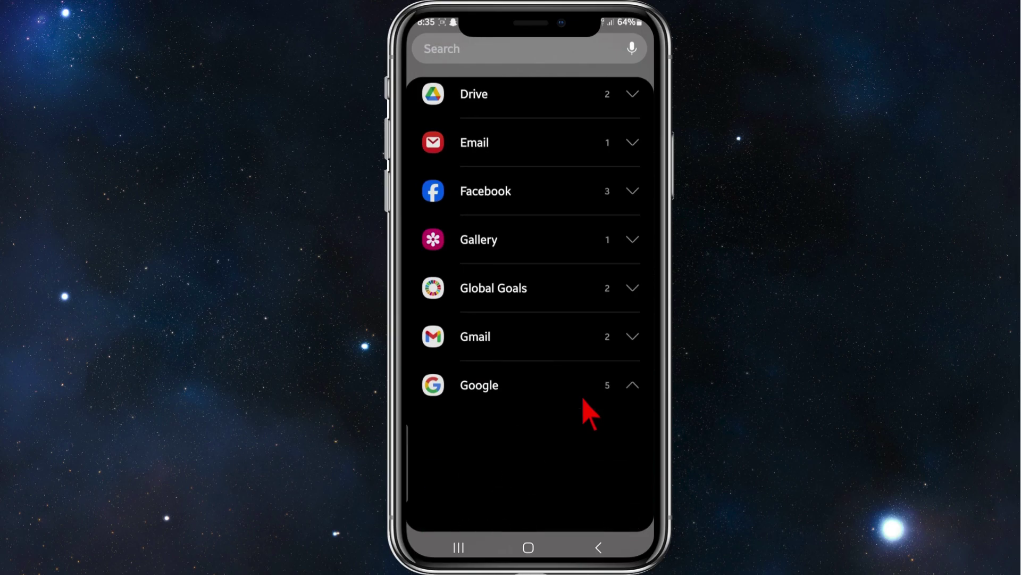
{"action": "scroll", "coordinate": [590, 450], "scroll_direction": "down", "scroll_amount": 4}
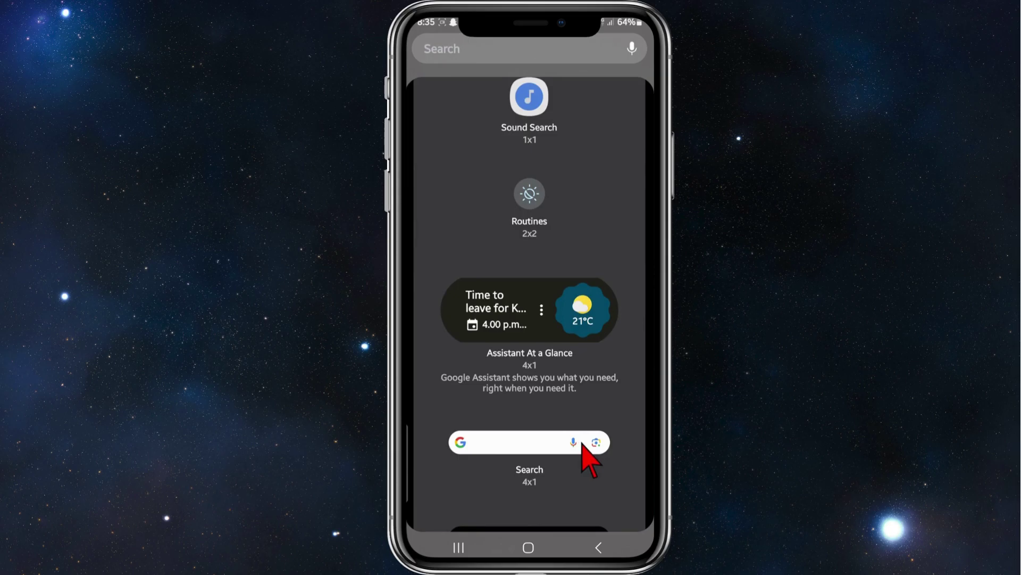
Add the Google Search 4x1 widget back to the home screen above the app icons
{"action": "left_click", "coordinate": [585, 454]}
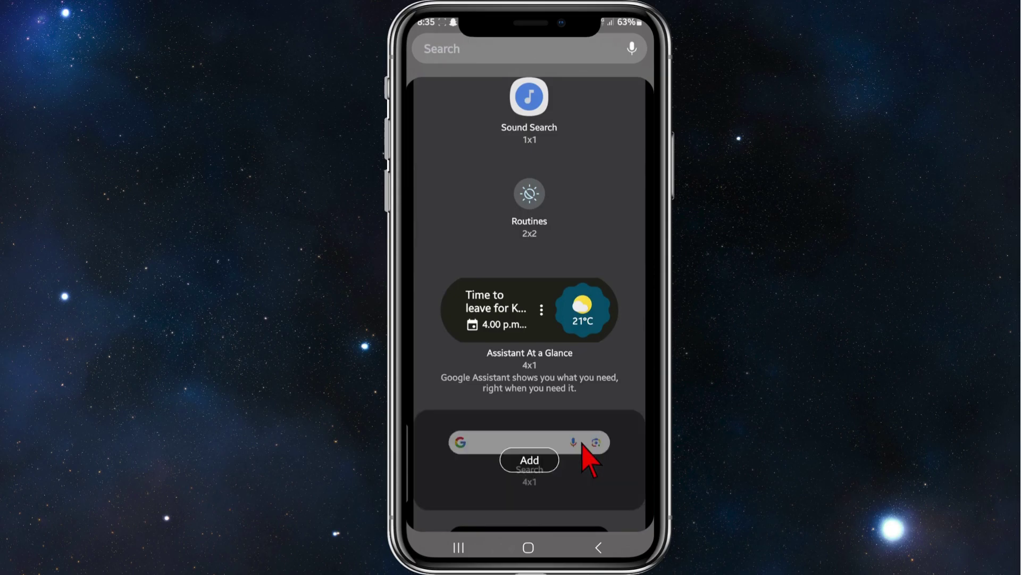
{"action": "left_click", "coordinate": [530, 460]}
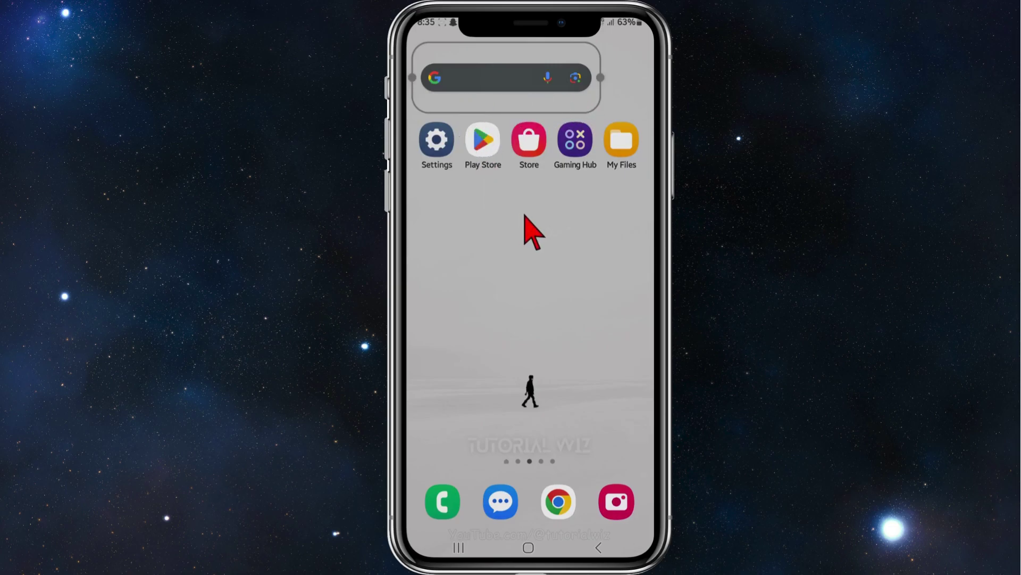
Resize the re-added Google Search widget using its right-edge handle
{"action": "left_click_drag", "start_coordinate": [601, 78], "coordinate": [615, 80]}
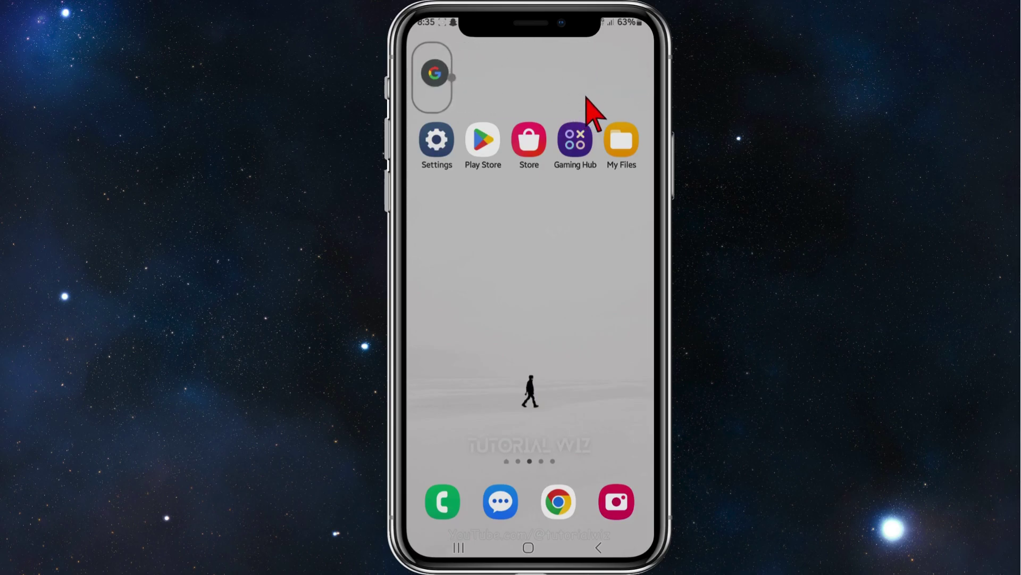